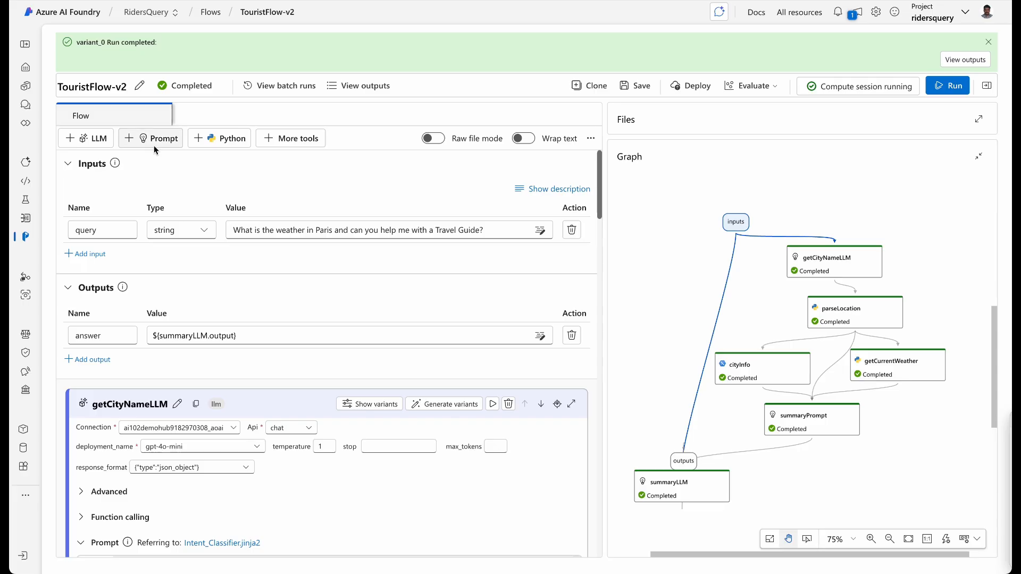
Look through the additional tools that can be added to the TouristFlow-v2 flow
left_click(298, 139)
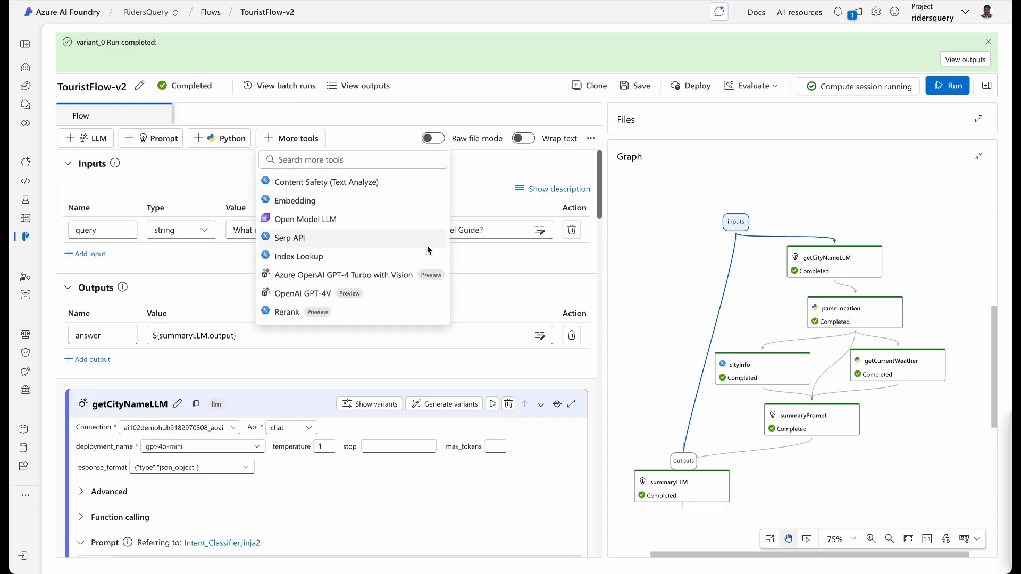
left_click(822, 207)
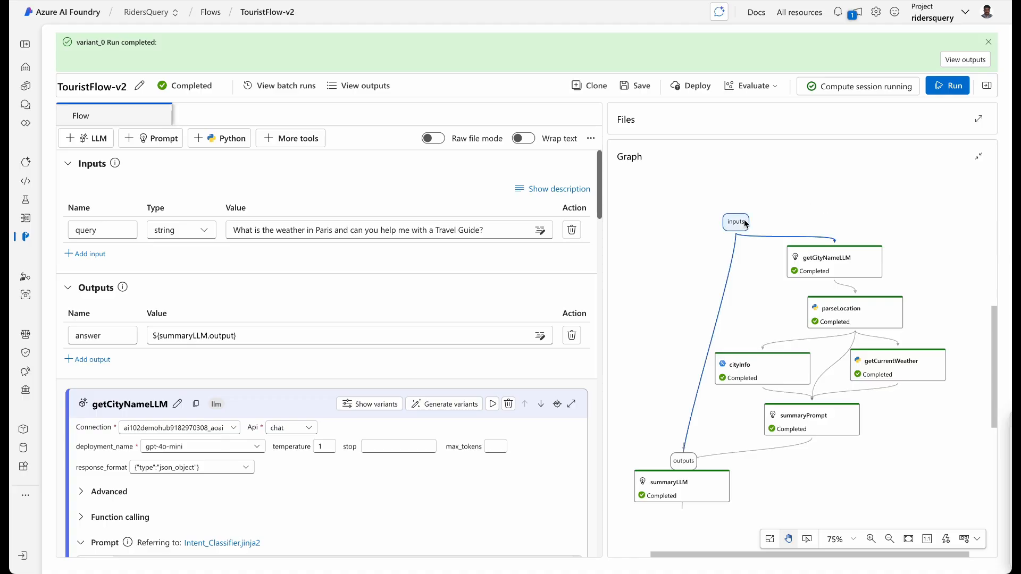
Examine the getCityNameLLM node's prompt, its run output and the JSON location format defined in the prompt
left_click(850, 257)
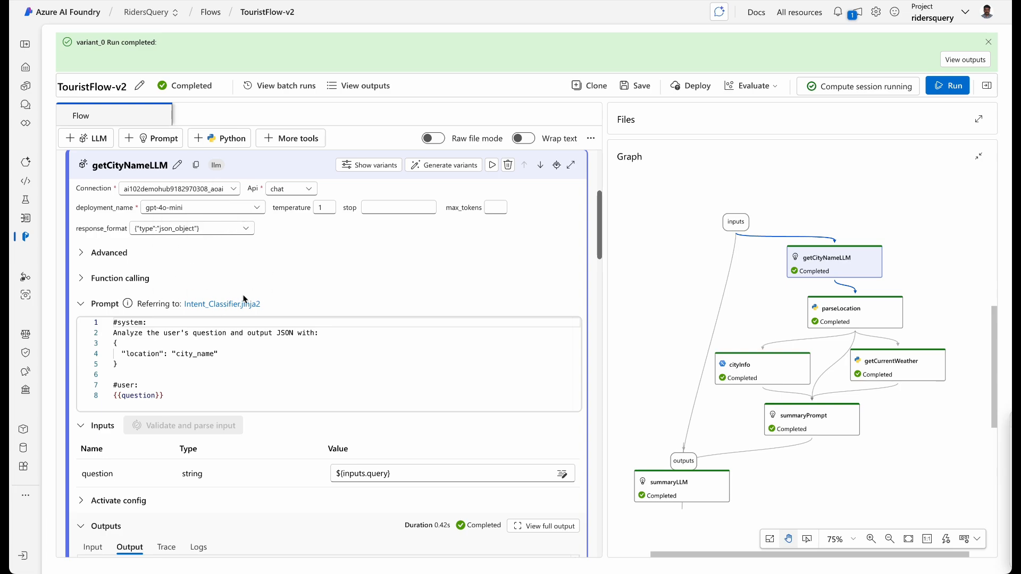
left_click(257, 365)
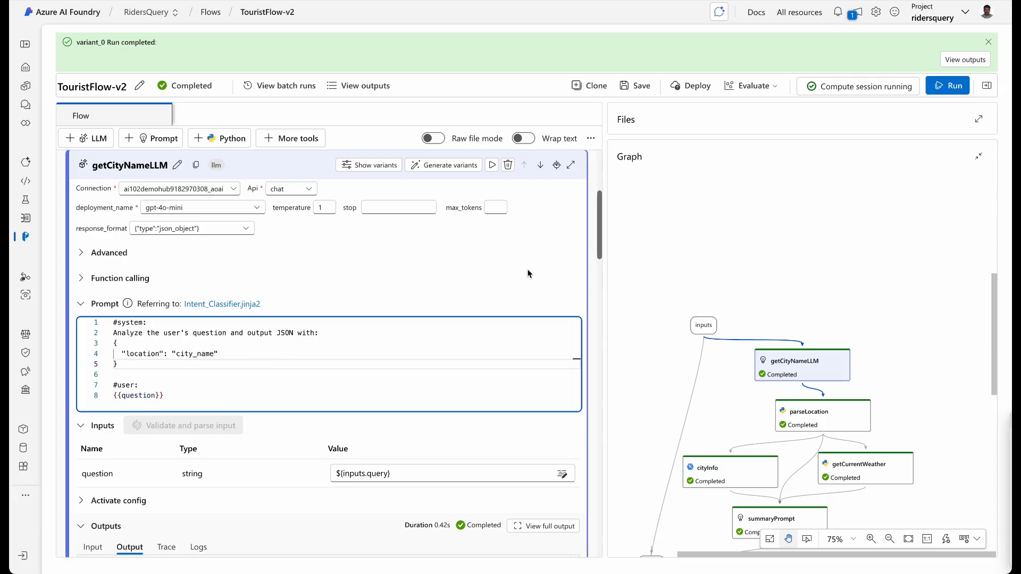
left_click_drag(596, 235, 601, 272)
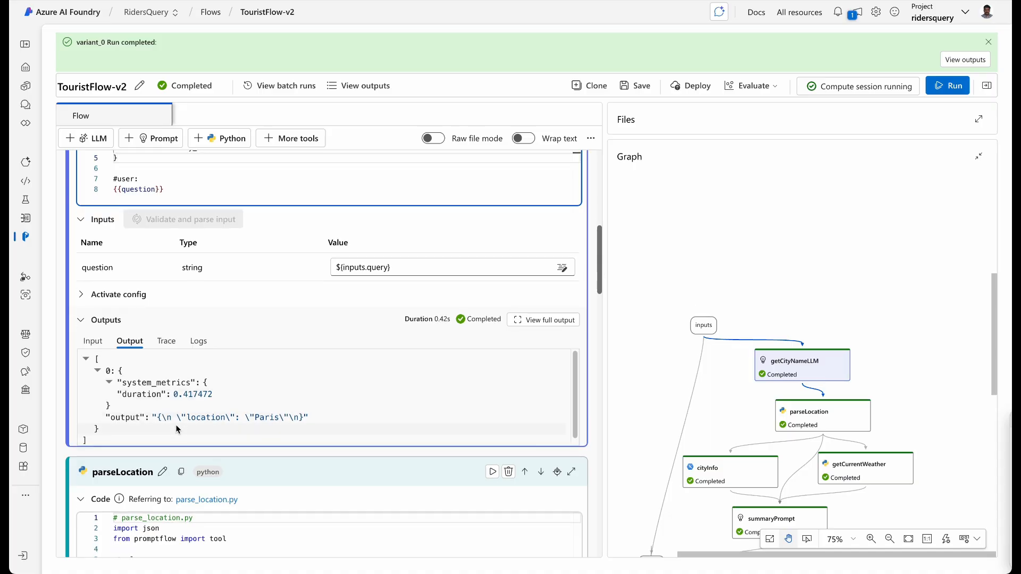
left_click(602, 233)
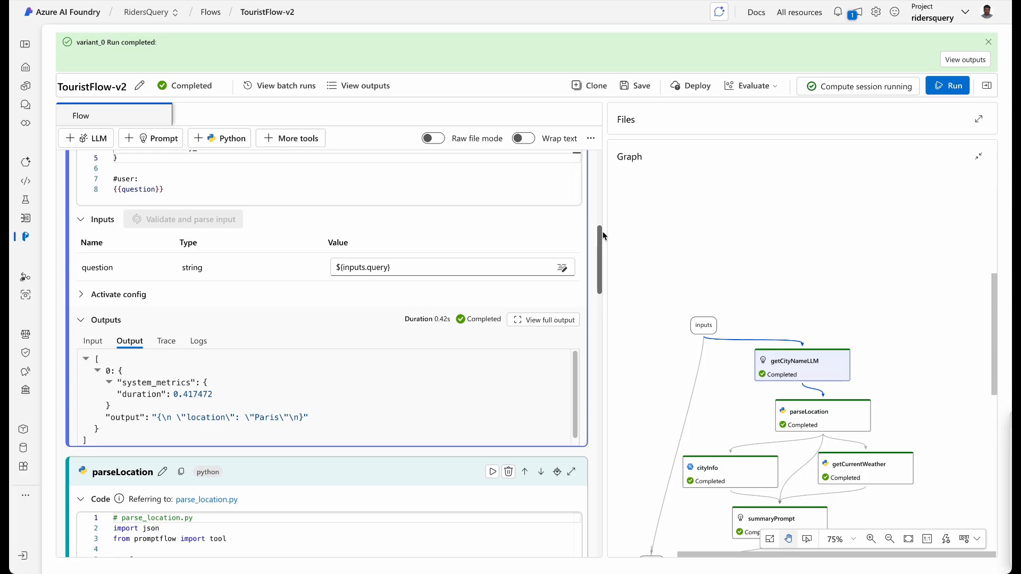
scroll(602, 226, "up", 2)
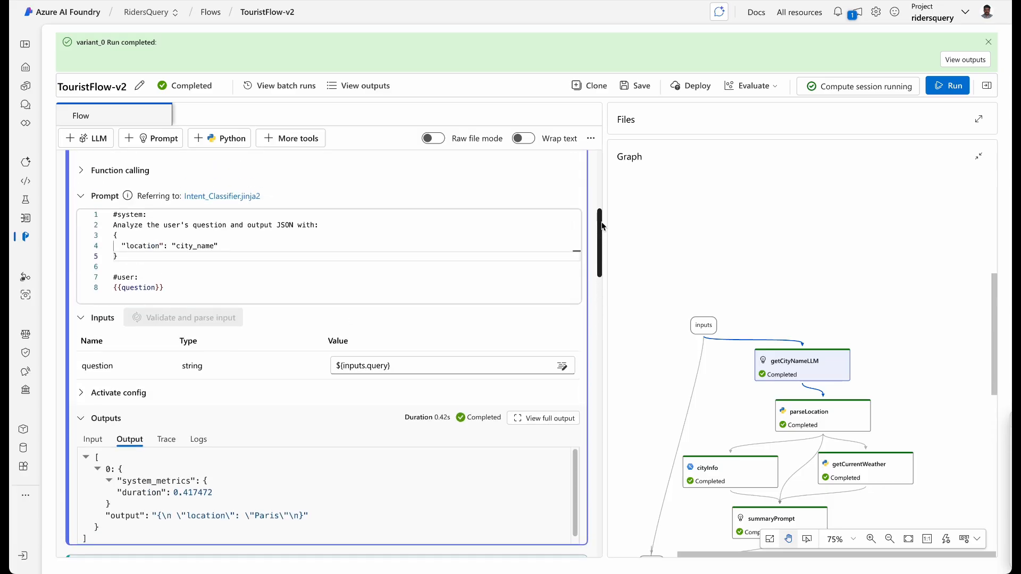
left_click_drag(117, 256, 116, 240)
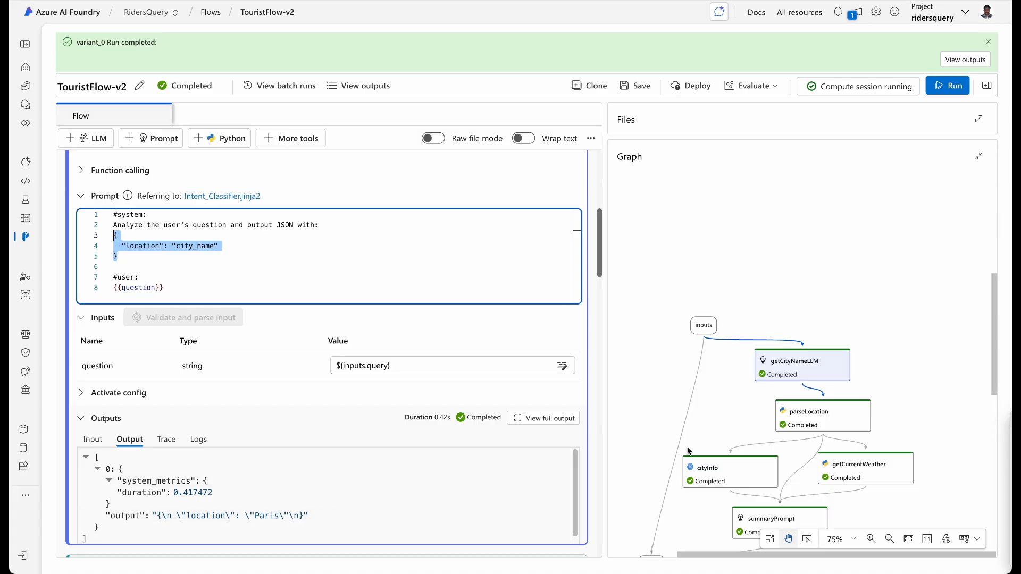
Inspect the parseLocation node's Python code and compare it with the getCityNameLLM node that feeds it
left_click(814, 426)
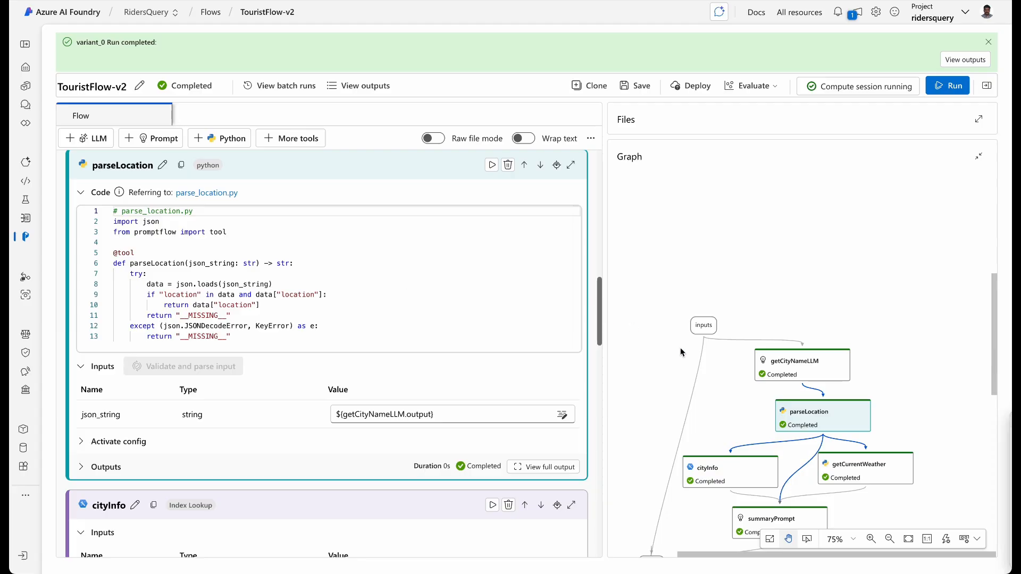
left_click(777, 364)
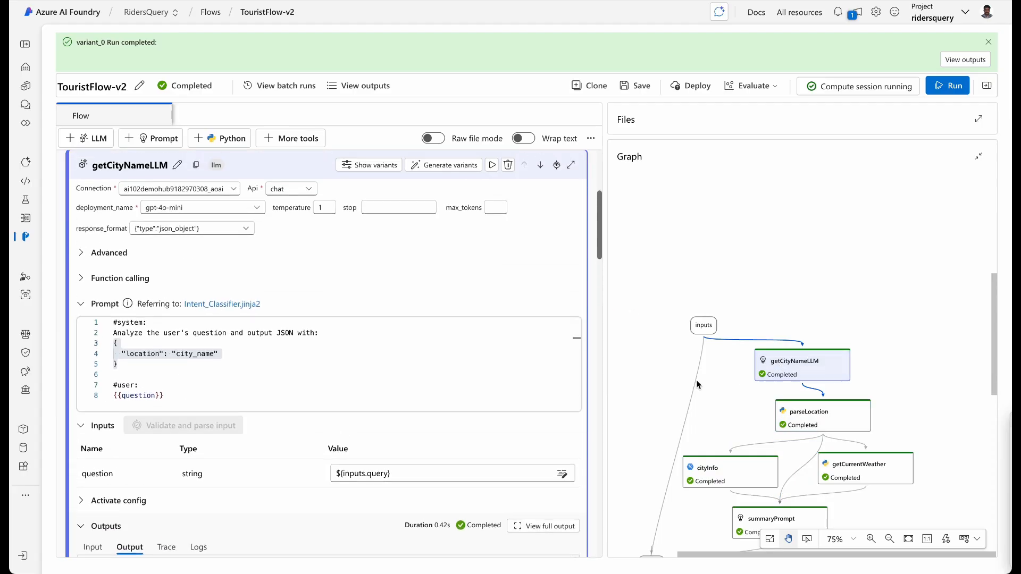
left_click(793, 418)
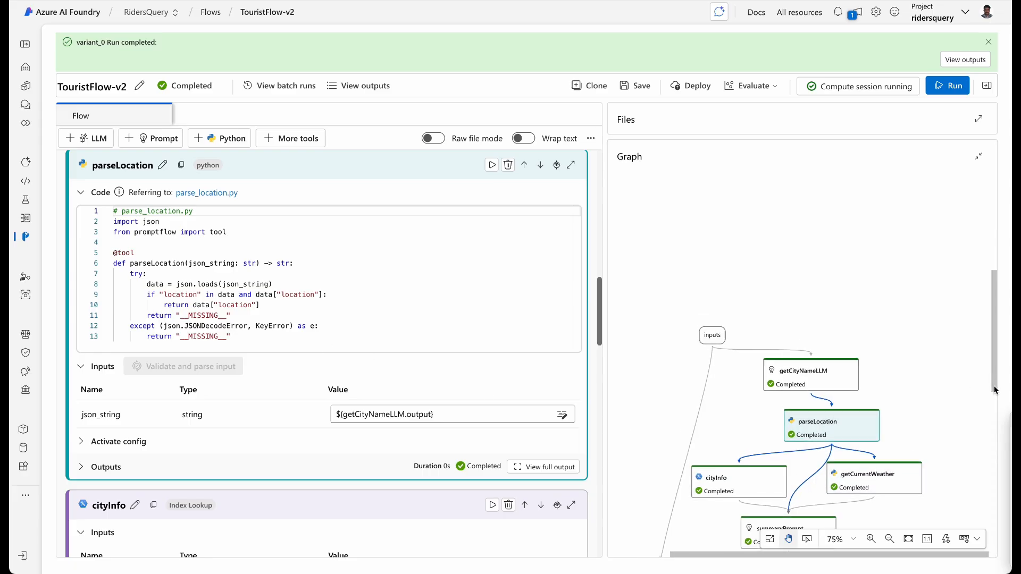
left_click_drag(992, 367, 993, 372)
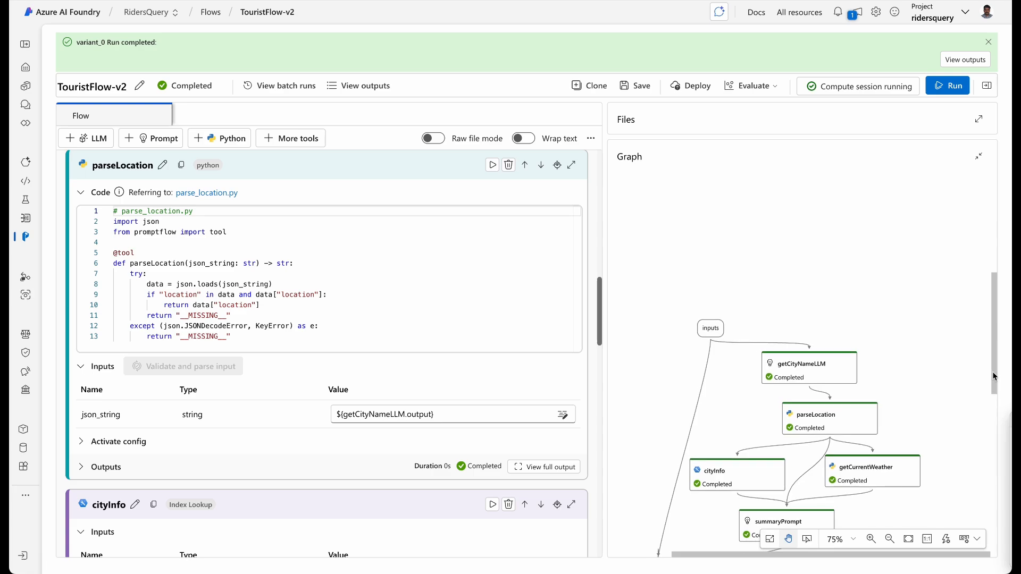
scroll(993, 358, "down", 1)
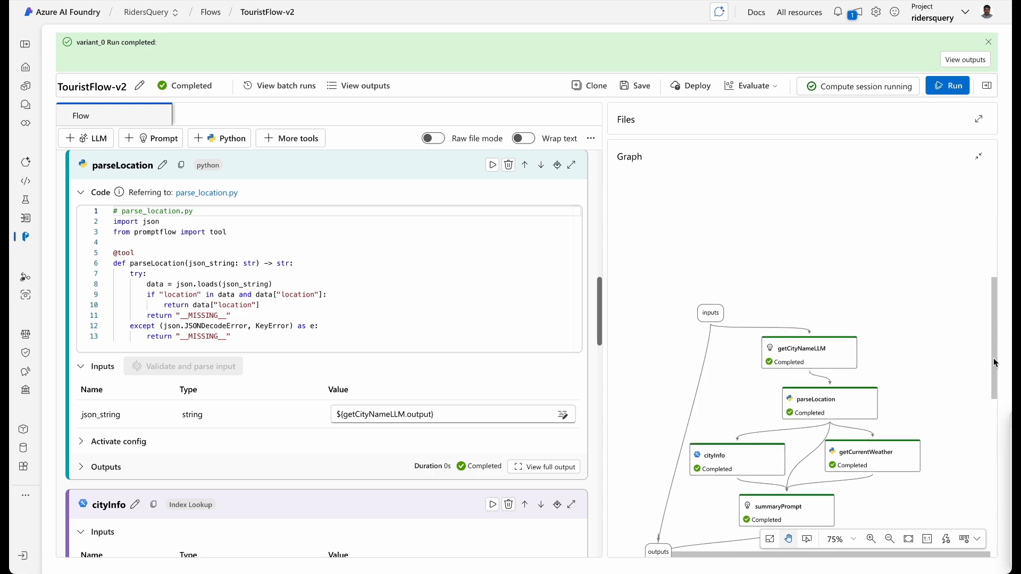
Review the cityInfo and getCurrentWeather nodes, and find cityInfo's Index Lookup tool type among the additional tools
left_click(747, 458)
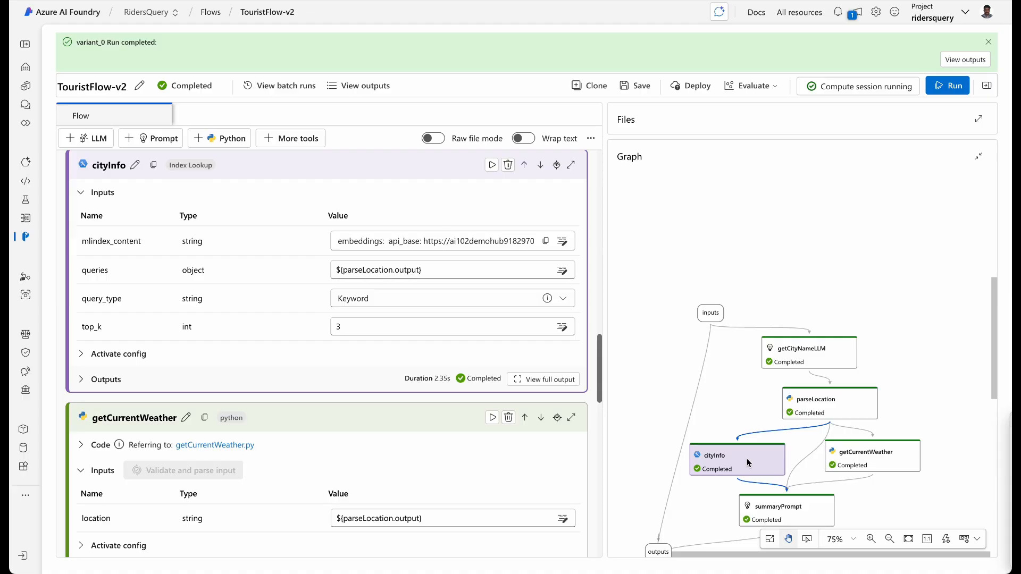
left_click(851, 460)
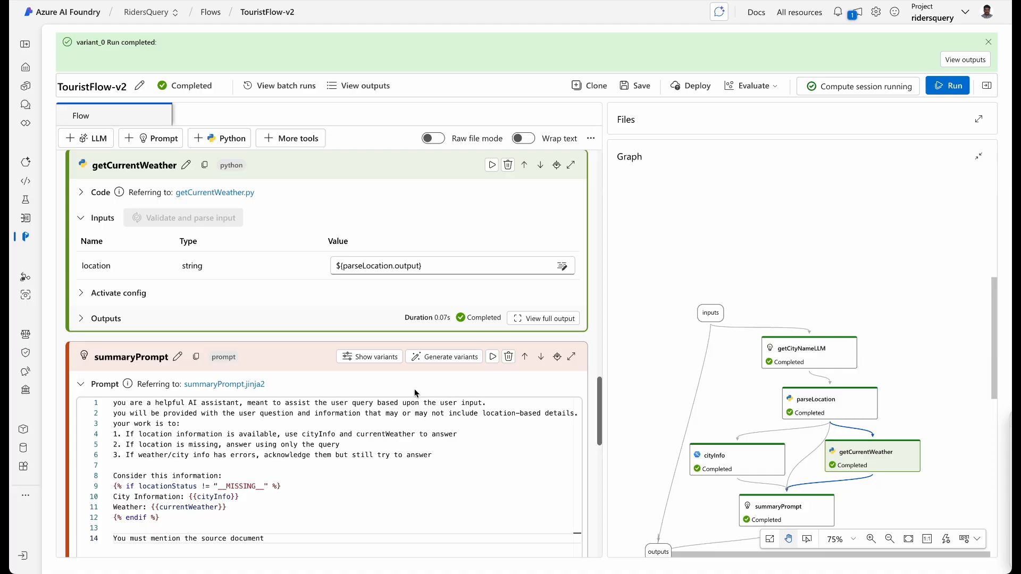
left_click(713, 456)
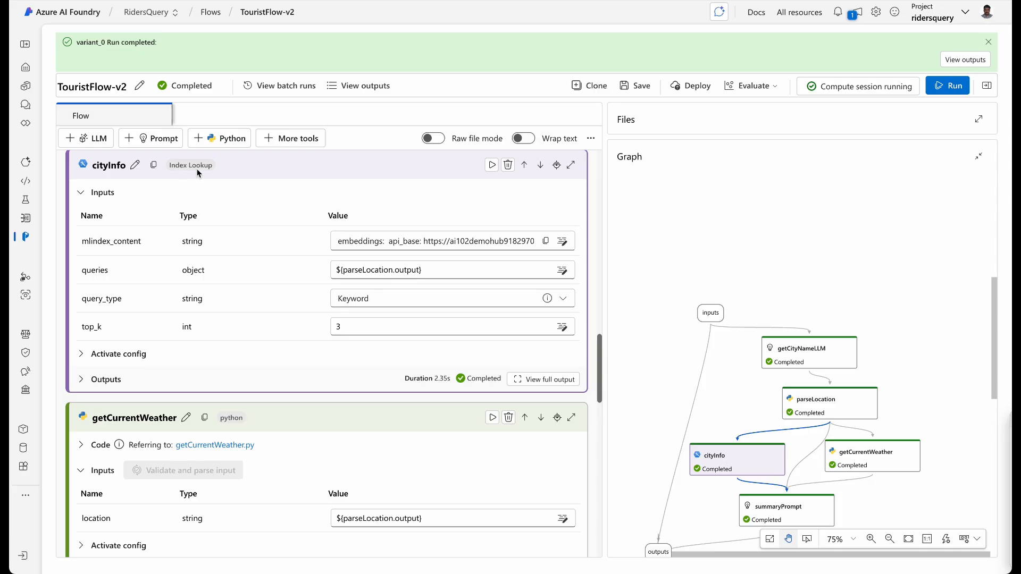
left_click(291, 139)
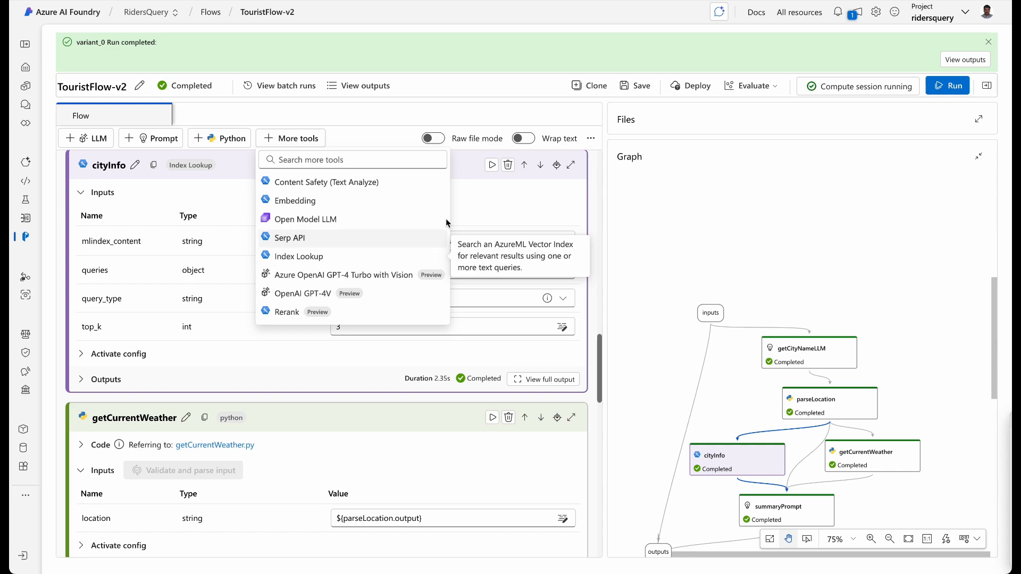
left_click(741, 52)
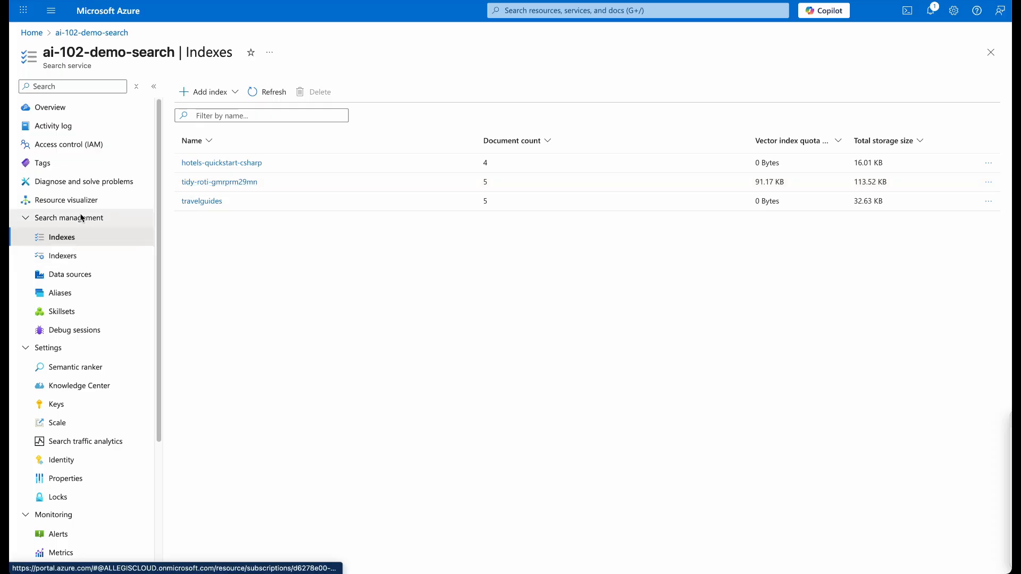
In the Azure portal, open the tidy-roti-gmrprm29mn index of ai-102-demo-search and search it for Paris
left_click(239, 188)
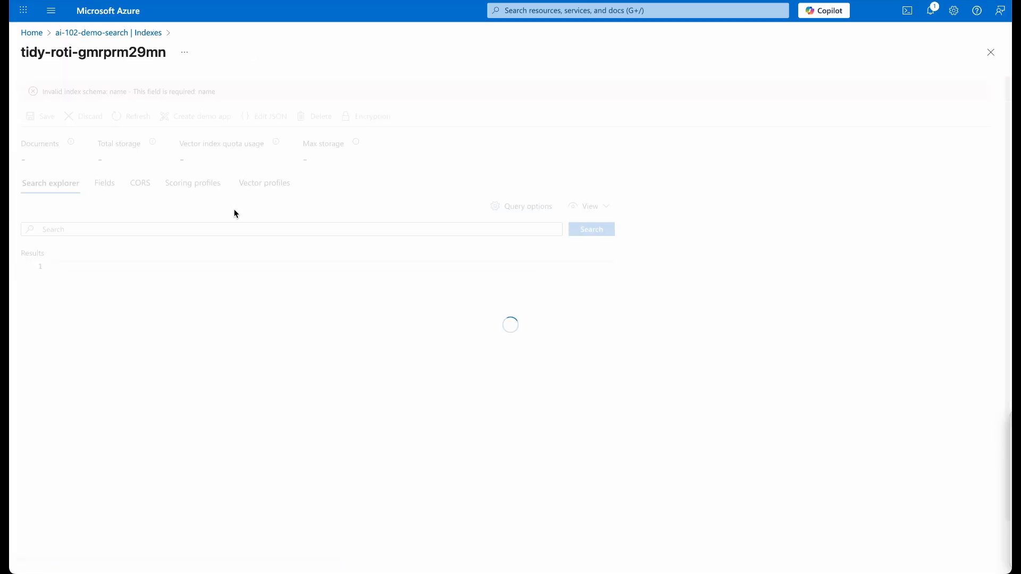
left_click(91, 207)
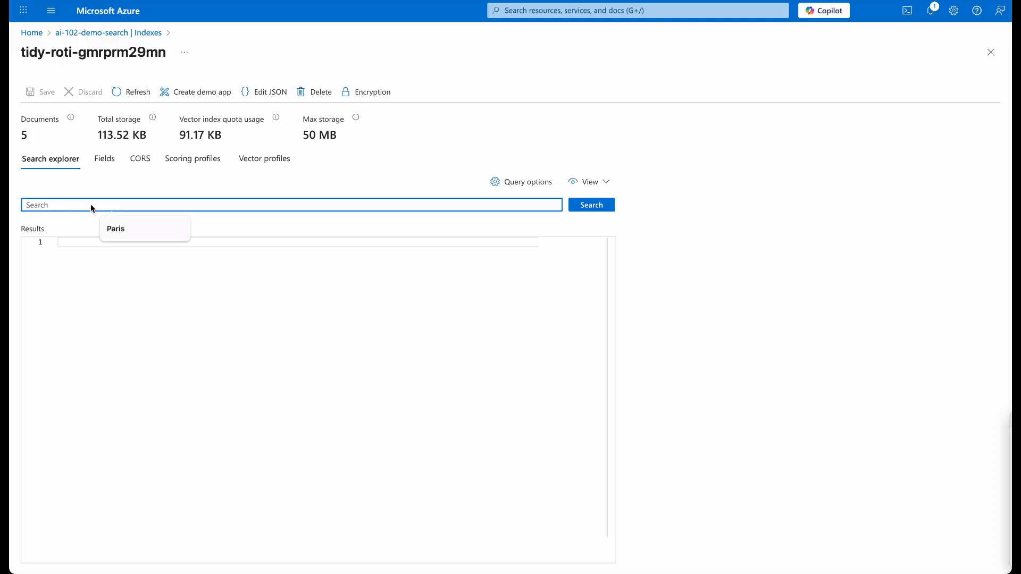
left_click(127, 229)
left_click(578, 209)
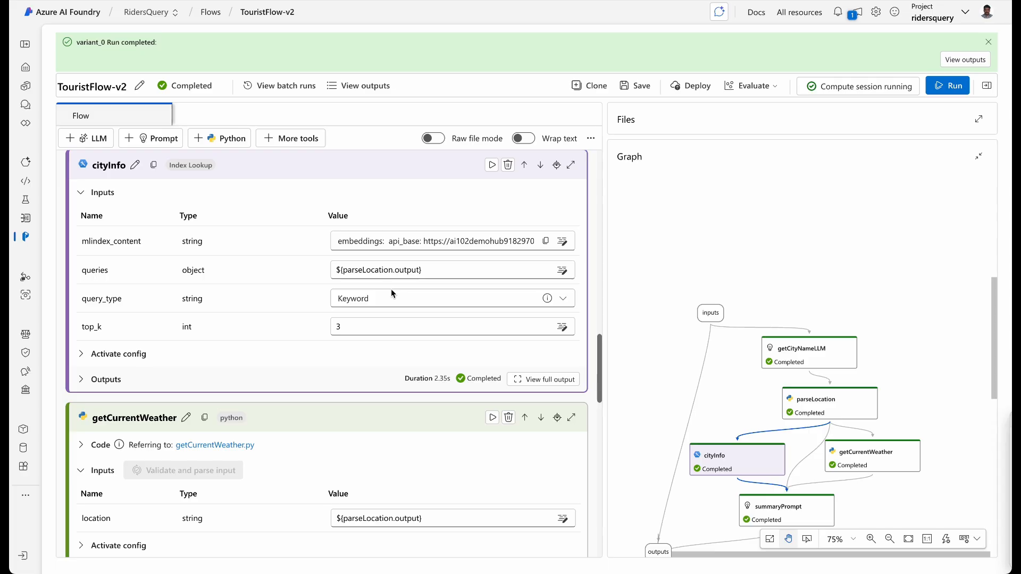
Back in Azure AI Foundry, inspect cityInfo's mlindex_content settings without saving, and read the node's run output
left_click(562, 243)
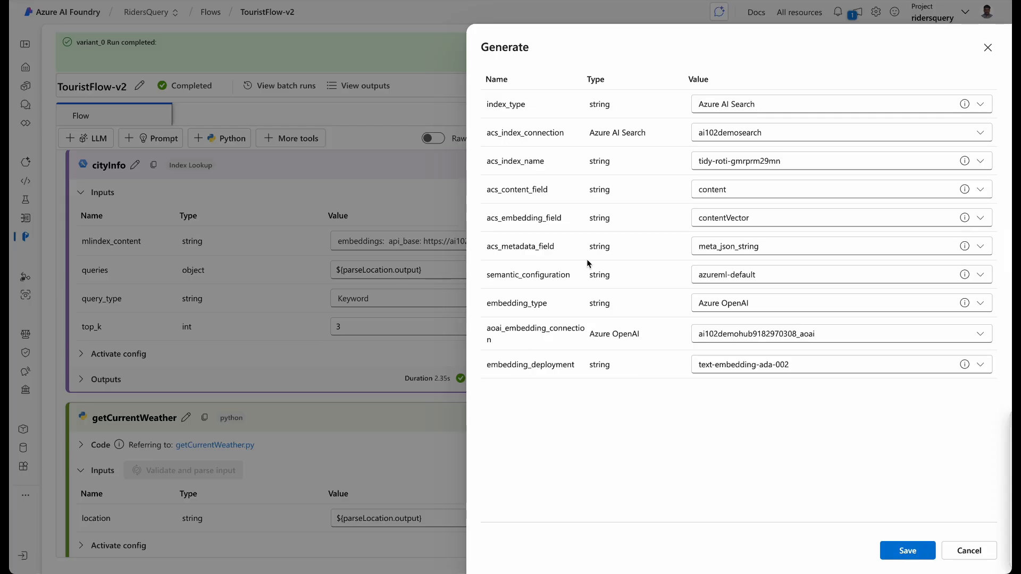
left_click(966, 554)
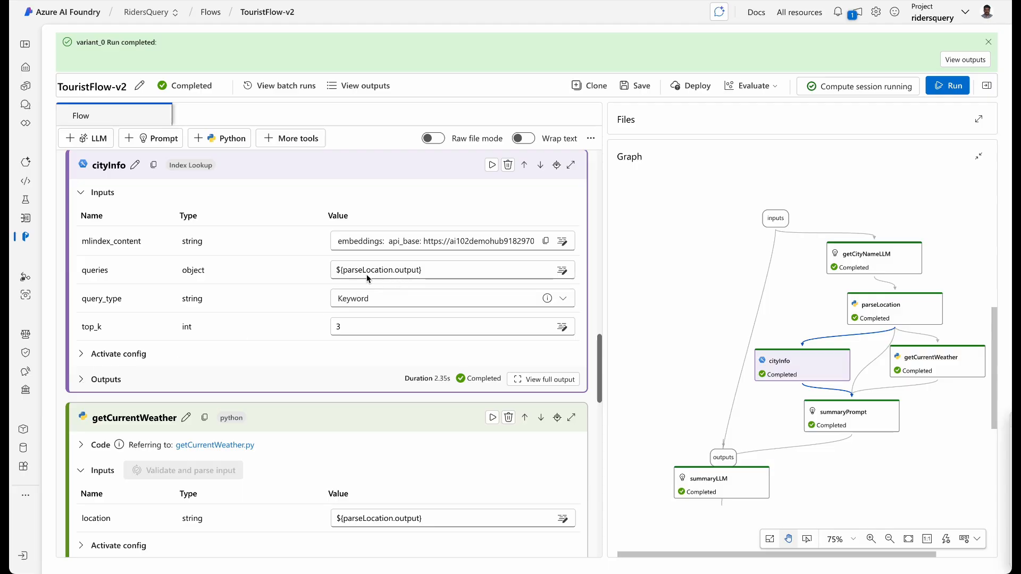
left_click(86, 379)
left_click_drag(575, 417, 576, 437)
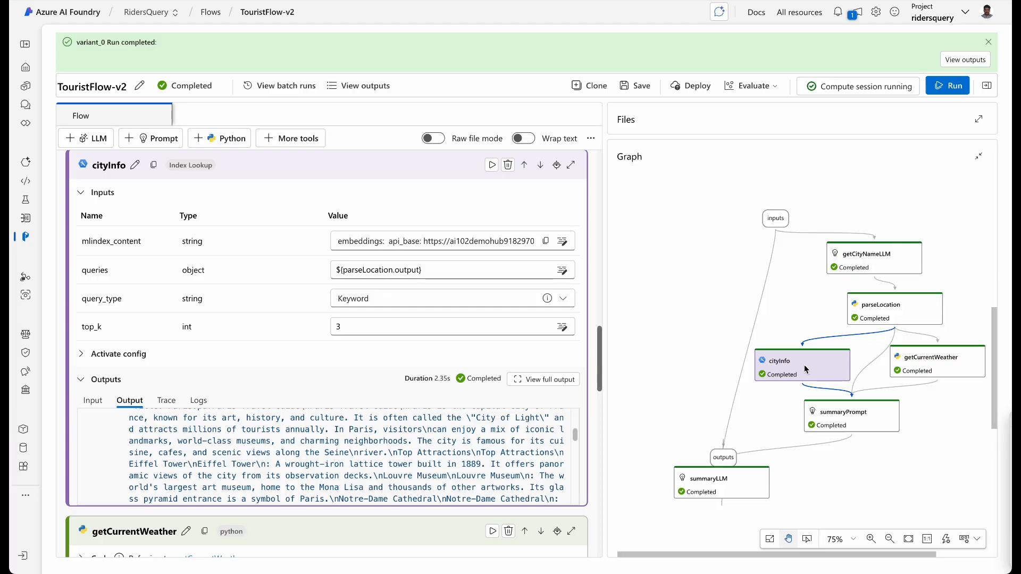
Examine the summaryPrompt node's prompt and inputs together with the cityInfo and getCurrentWeather nodes that feed it
left_click(863, 420)
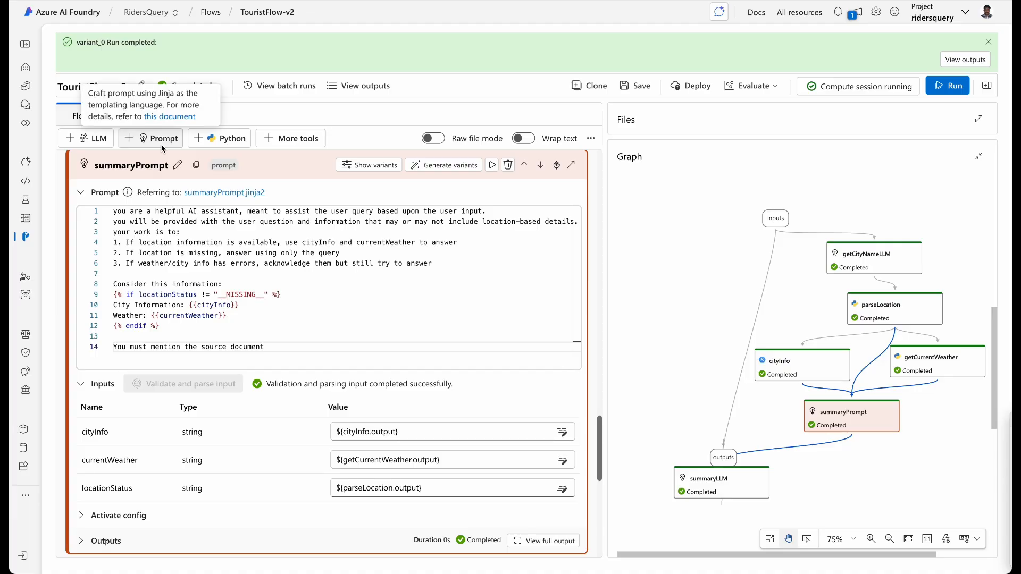
left_click(338, 280)
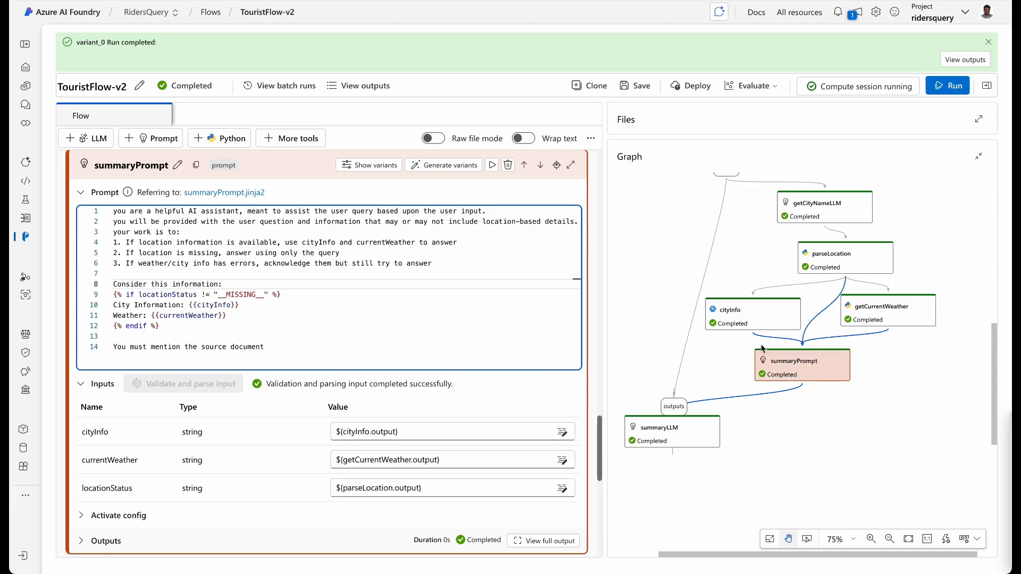
left_click(752, 325)
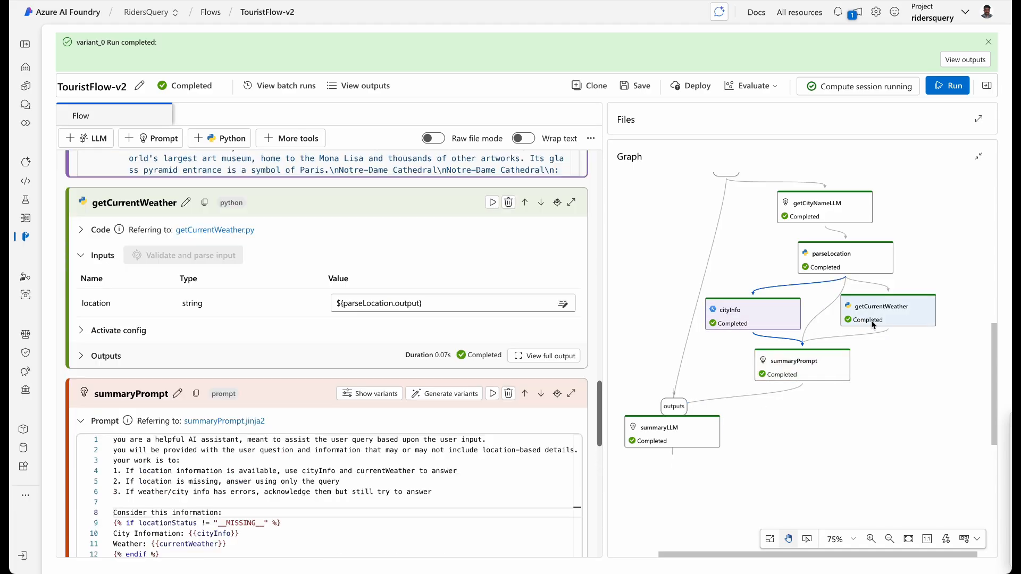
left_click(877, 317)
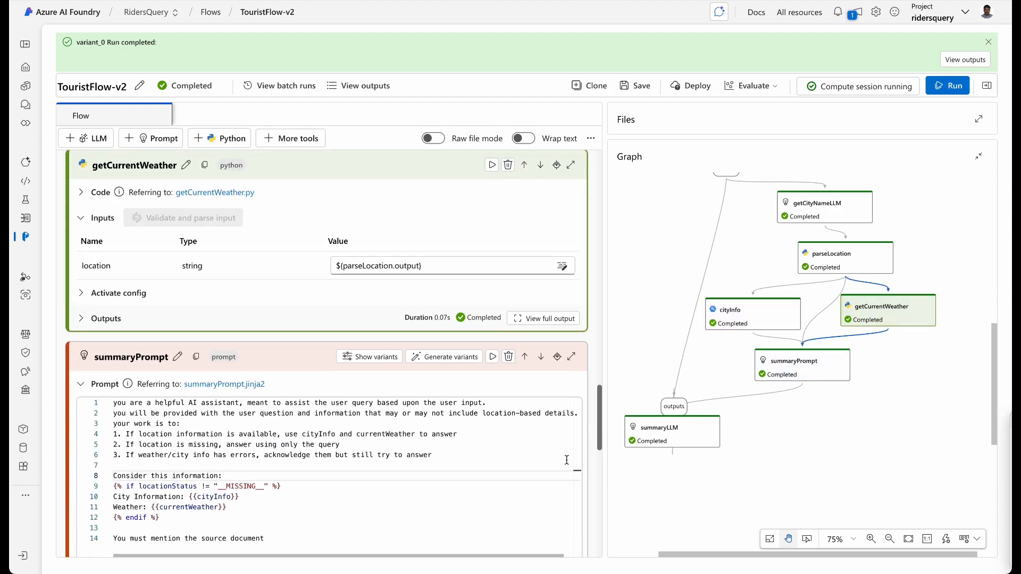
left_click(793, 370)
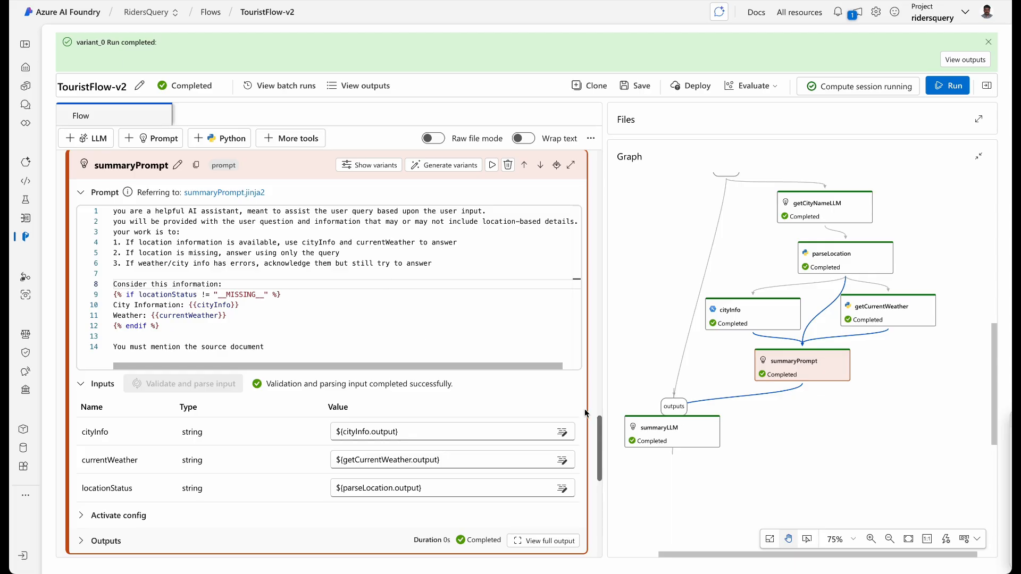
Examine the summaryLLM node's prompt, highlighting its {{summaryPrompt}} system reference and {{query}} user reference, and check its inputs
left_click(659, 431)
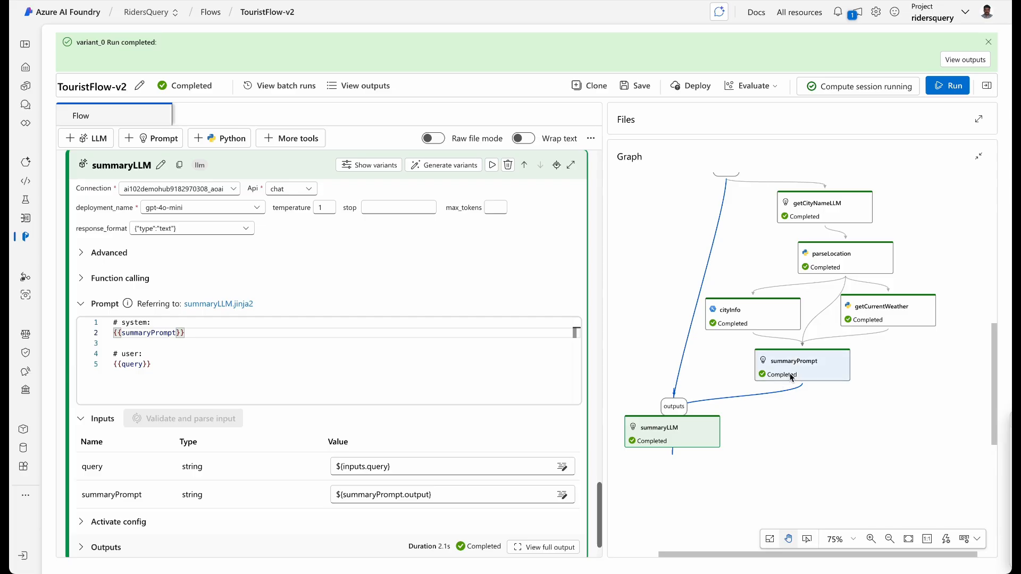
left_click_drag(184, 333, 115, 332)
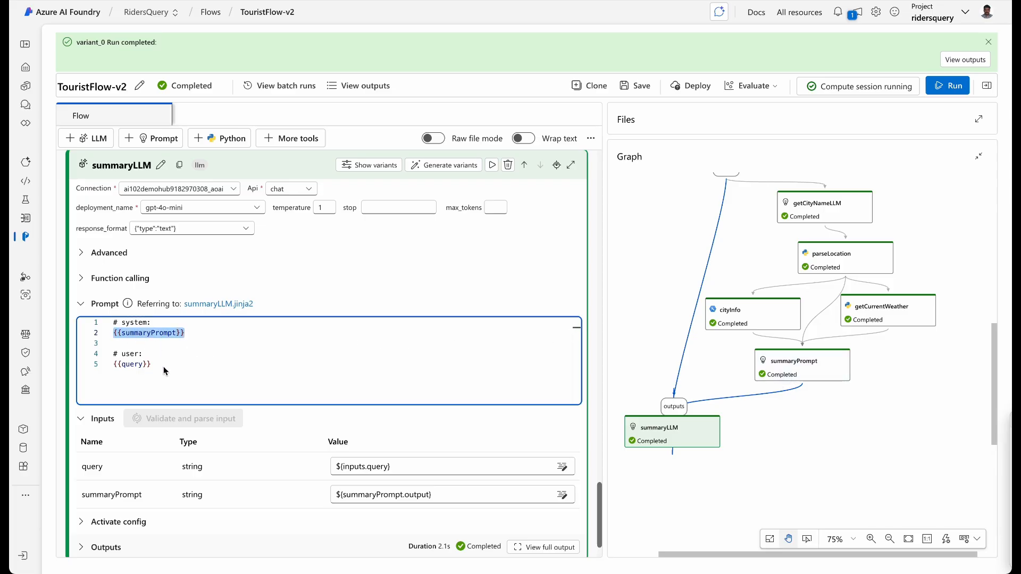
left_click_drag(152, 365, 109, 366)
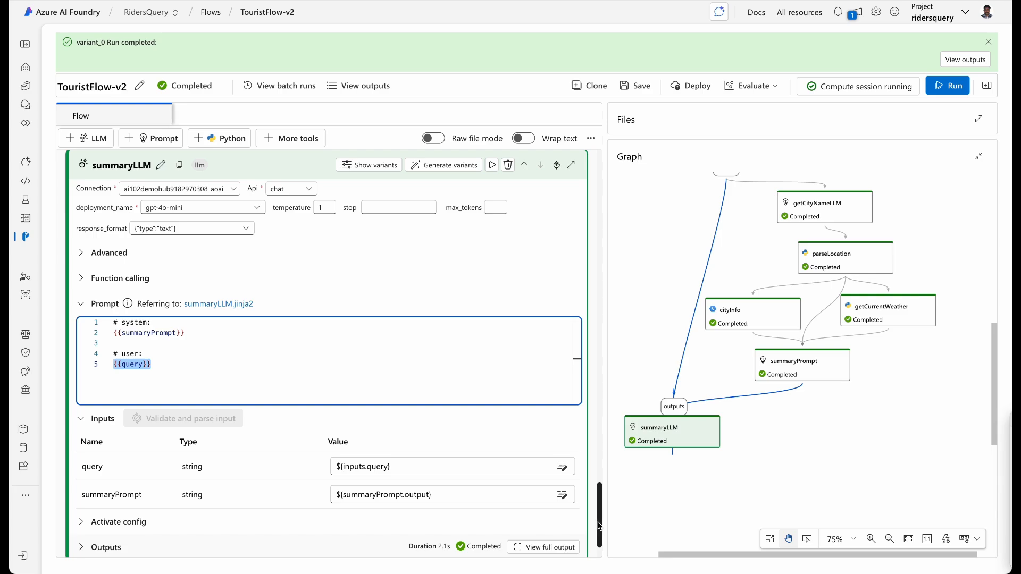
scroll(600, 527, "down", 1)
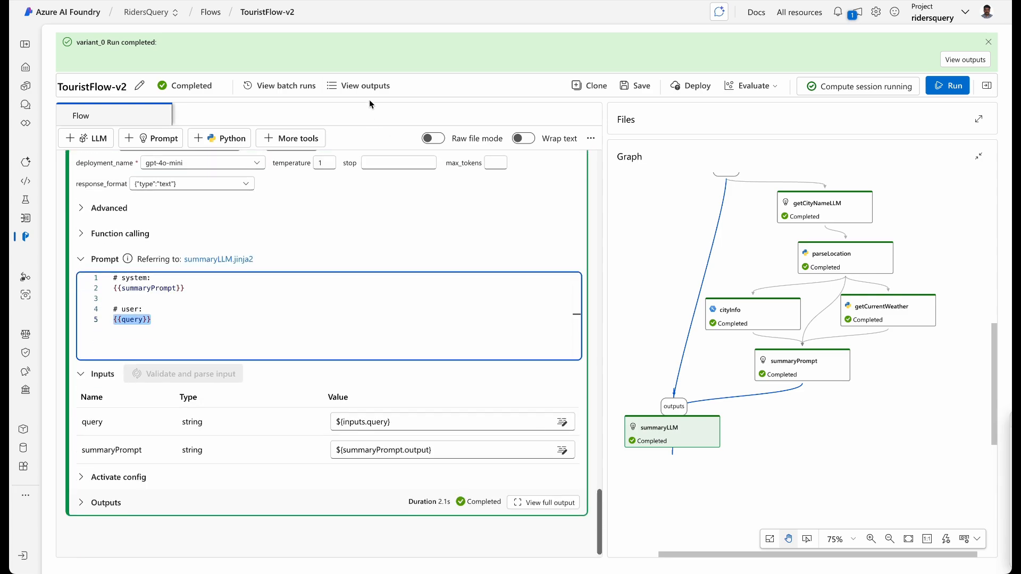
Review the flow run's answer in the outputs, highlighting the Paris weather, the top attractions and the closing source statement
left_click(360, 86)
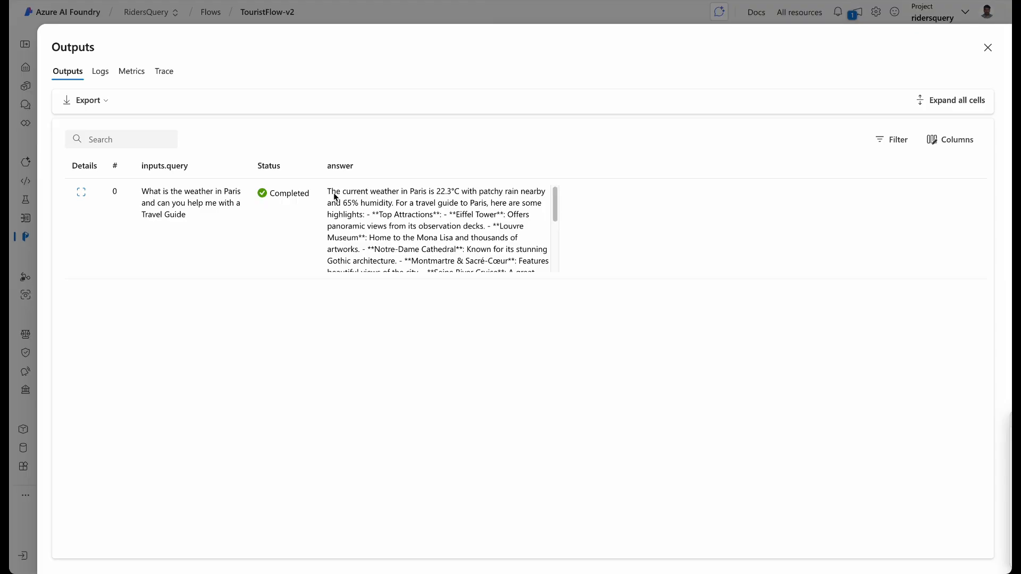
left_click_drag(327, 192, 466, 197)
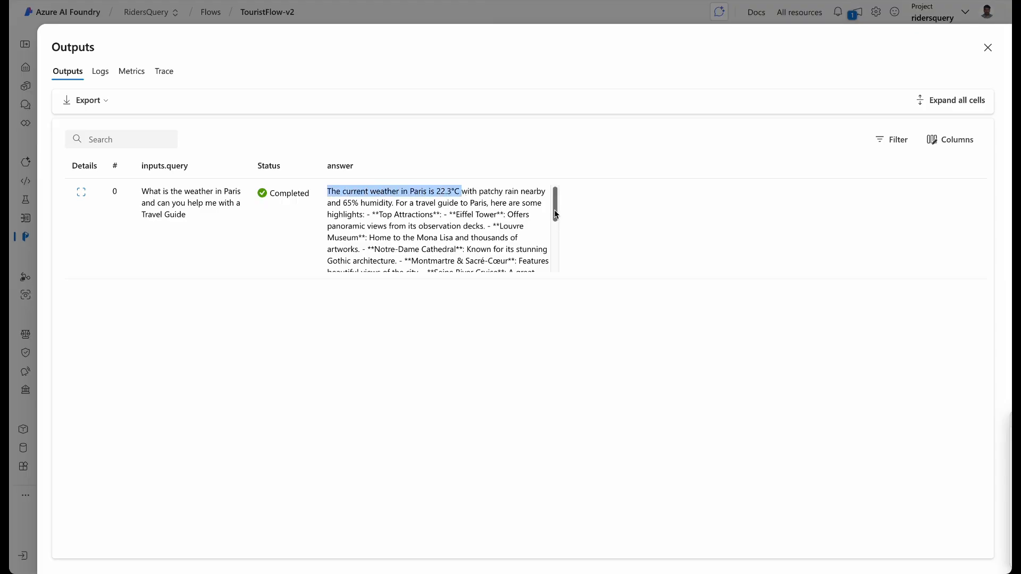
left_click_drag(393, 214, 486, 226)
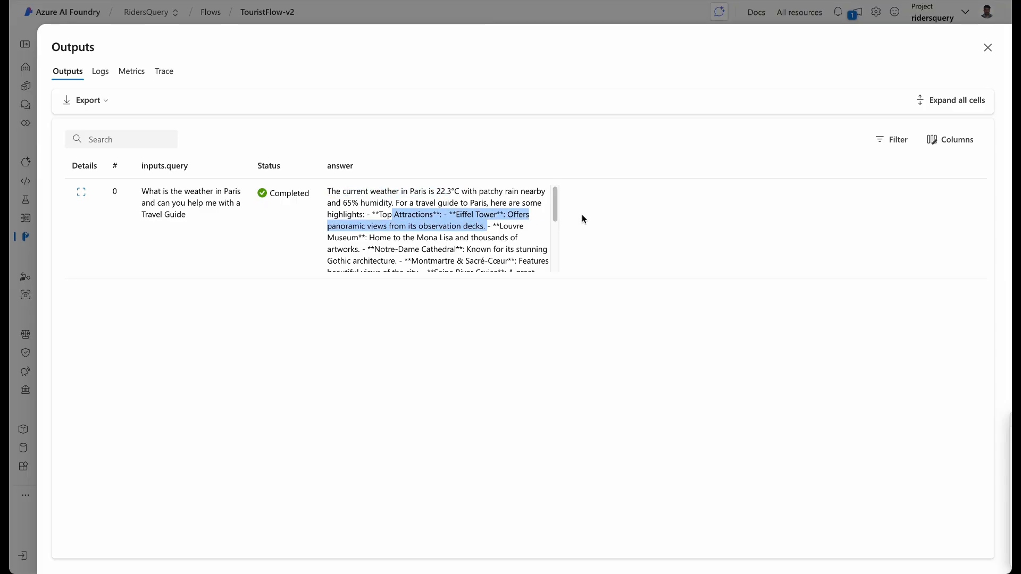
left_click_drag(556, 212, 559, 263)
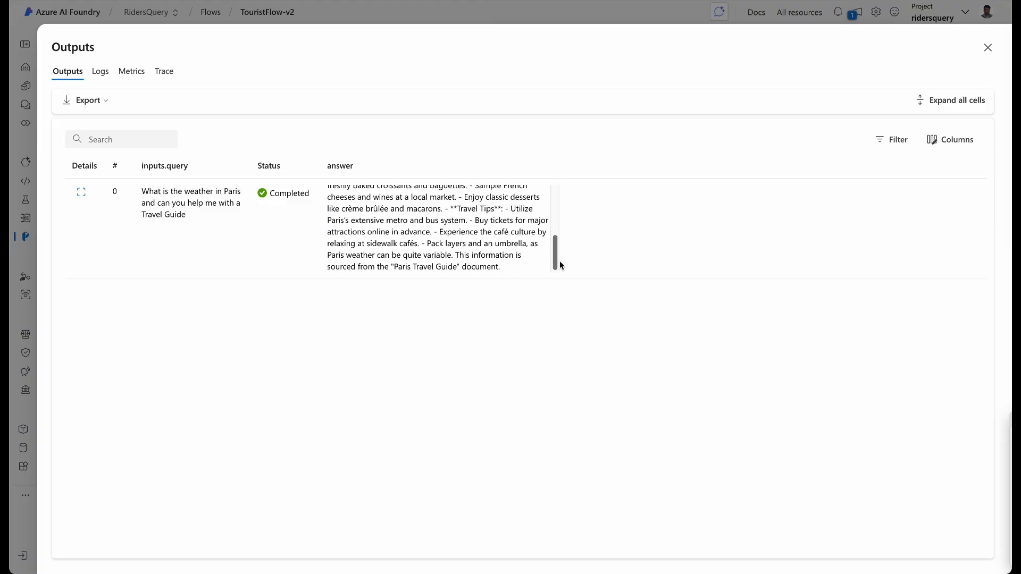
left_click_drag(456, 256, 505, 270)
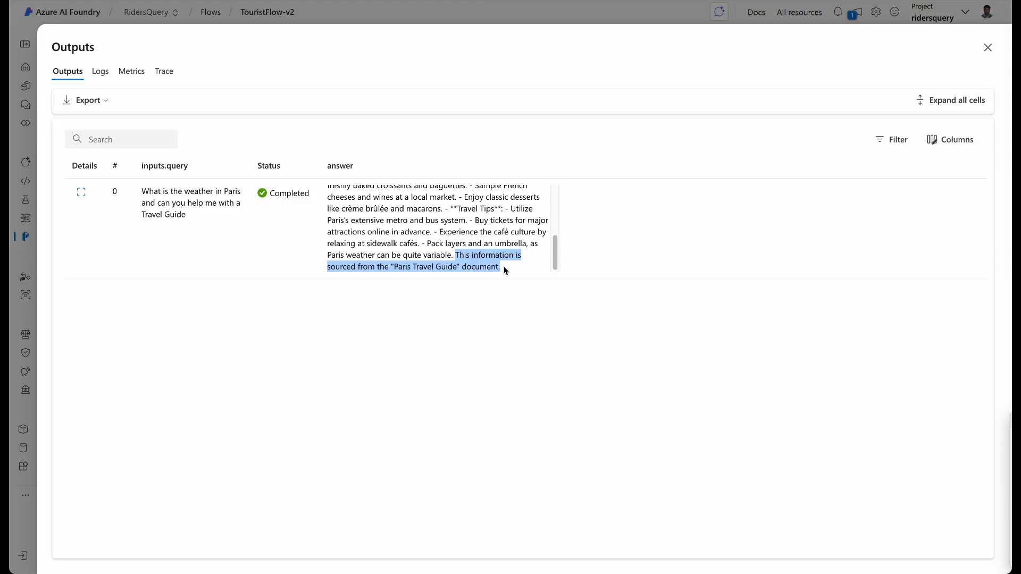
left_click(988, 48)
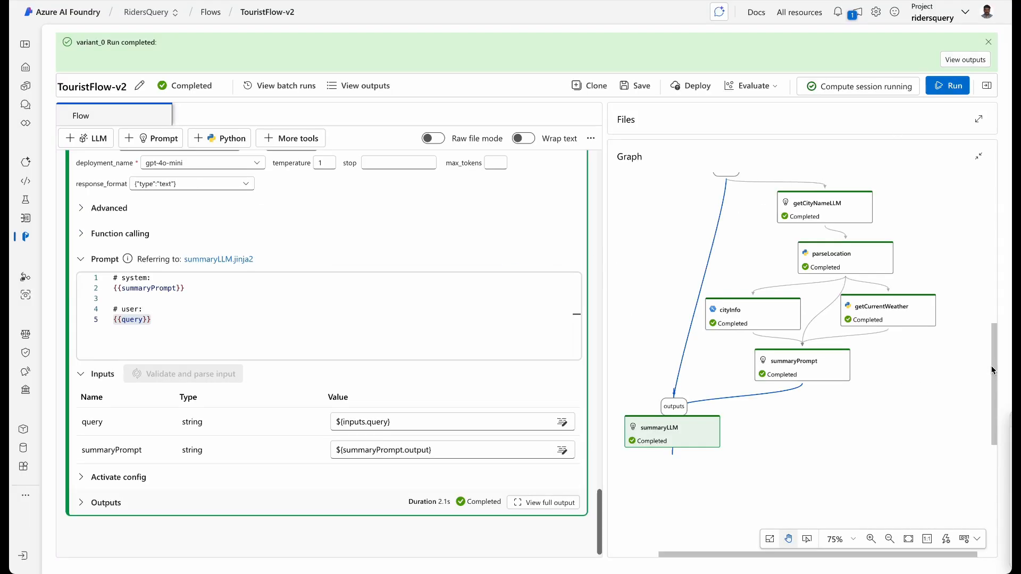
Look over the whole flow graph and check the additional tools available for new nodes, including Index Lookup, without adding one
scroll(989, 372, "down", 1)
scroll(993, 359, "up", 4)
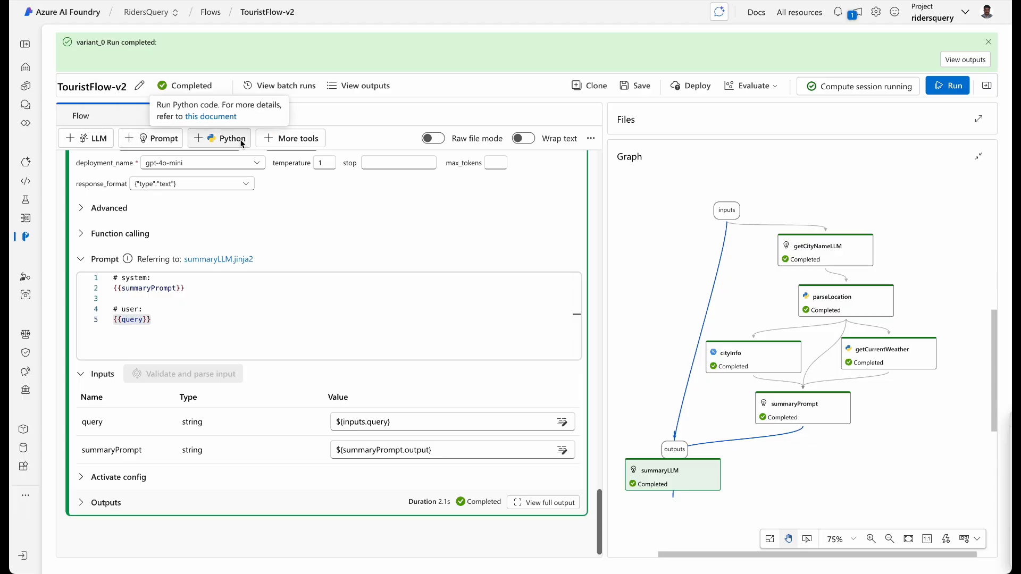
left_click(301, 138)
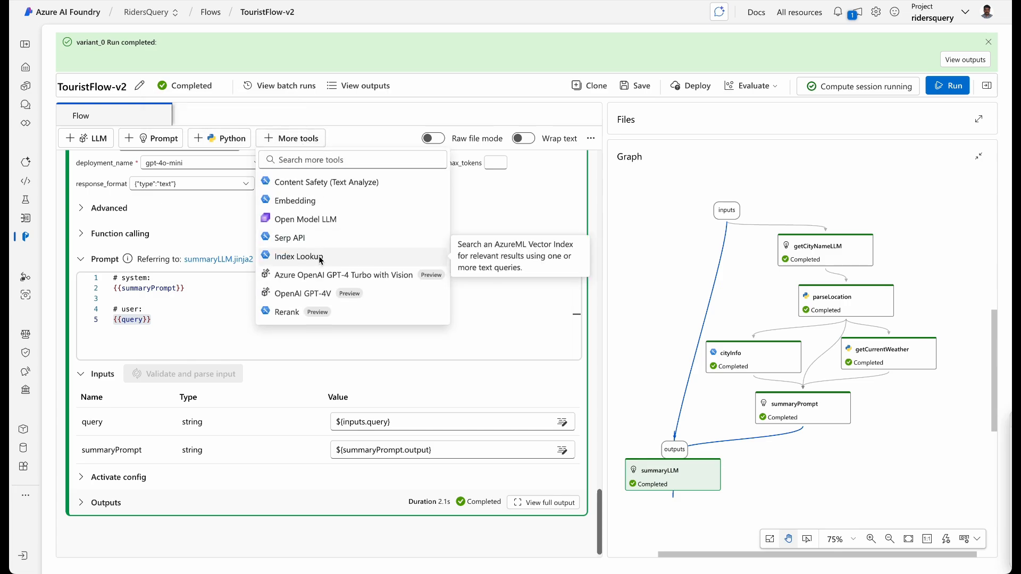
left_click(181, 320)
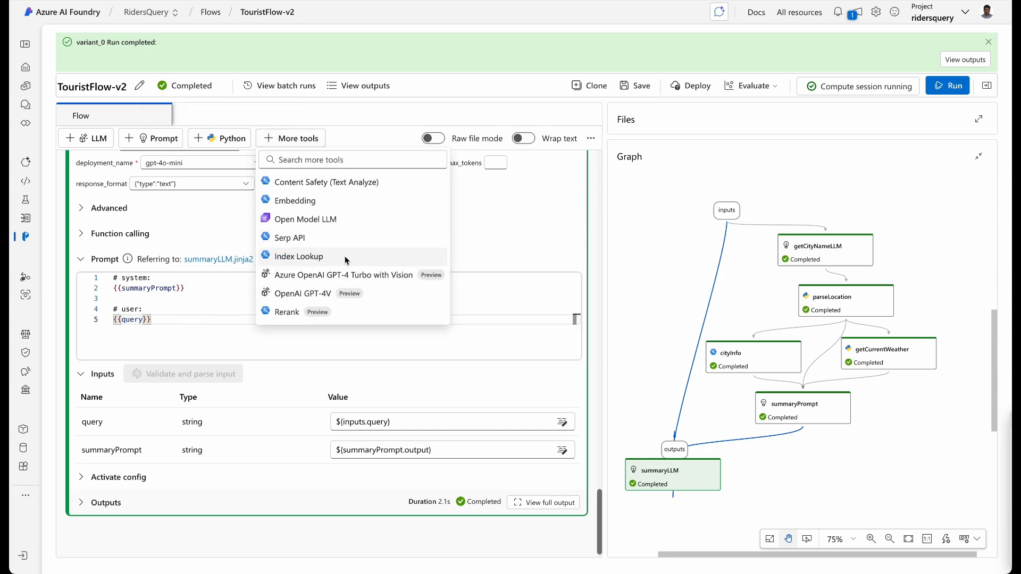